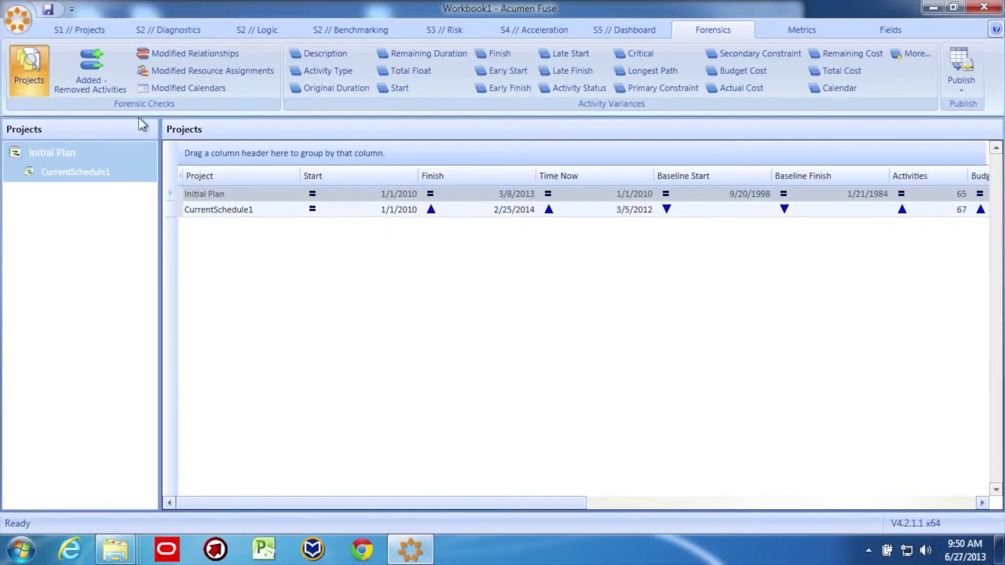
Step: Run the Added - Removed Activities check between Initial Plan and CurrentSchedule1
left_click(91, 72)
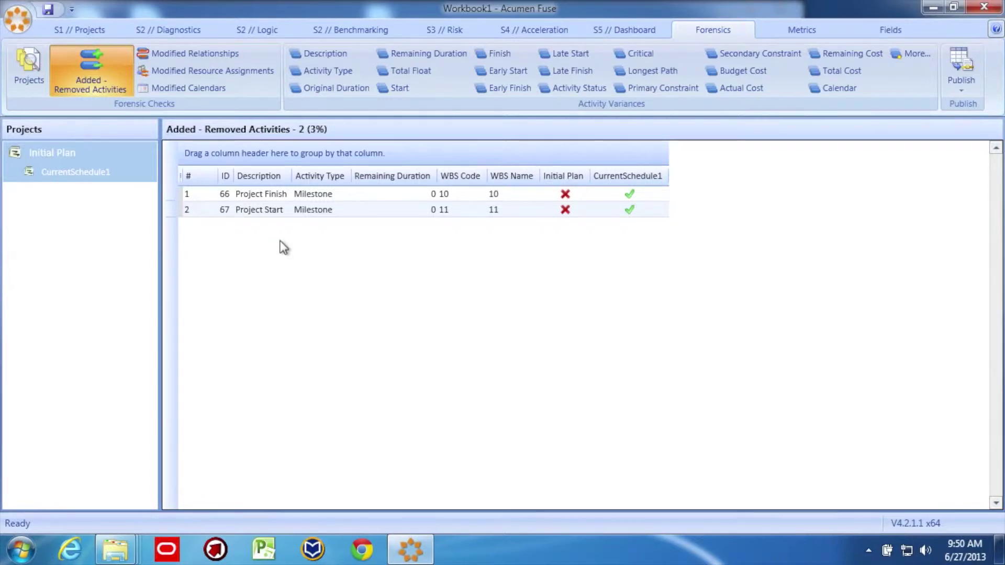
Step: Run the Modified Relationships check comparing the 80 predecessor–successor links
left_click(225, 51)
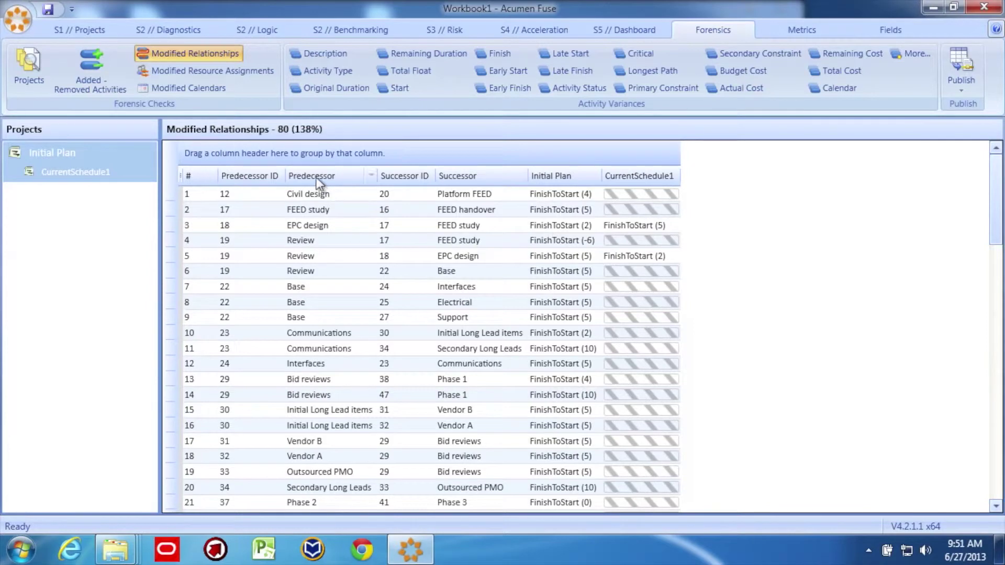
Step: Group relationships by Predecessor and collapse Civil design, FEED study, EPC design, Base, Communications, Interfaces groups, reopening Civil design
left_click_drag(319, 182, 220, 155)
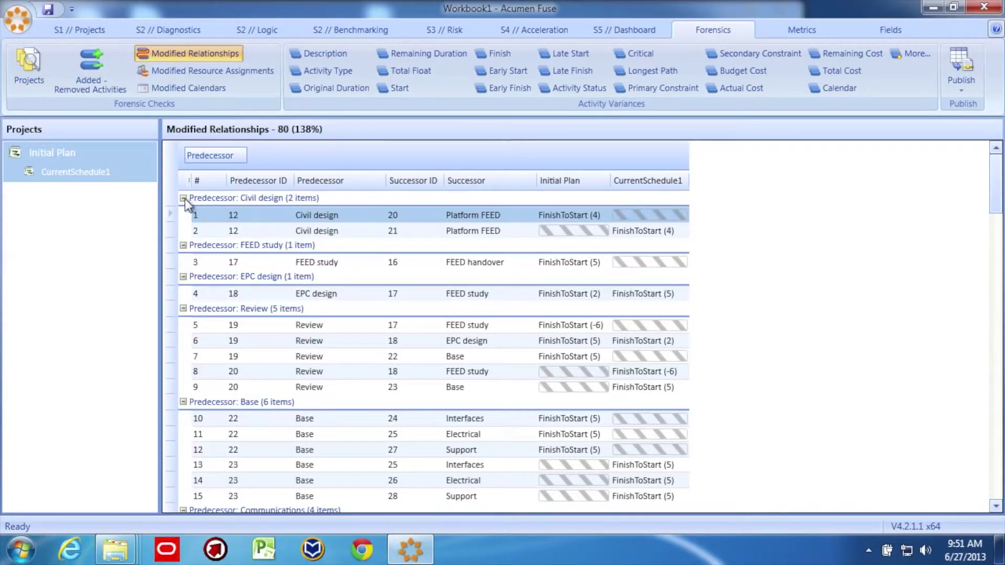
left_click(183, 199)
left_click(183, 214)
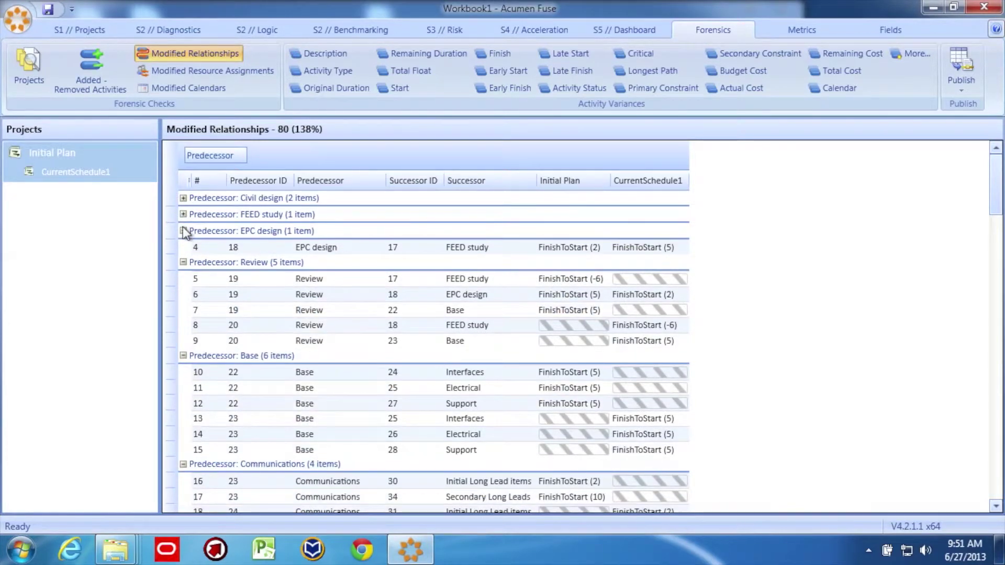
left_click(183, 231)
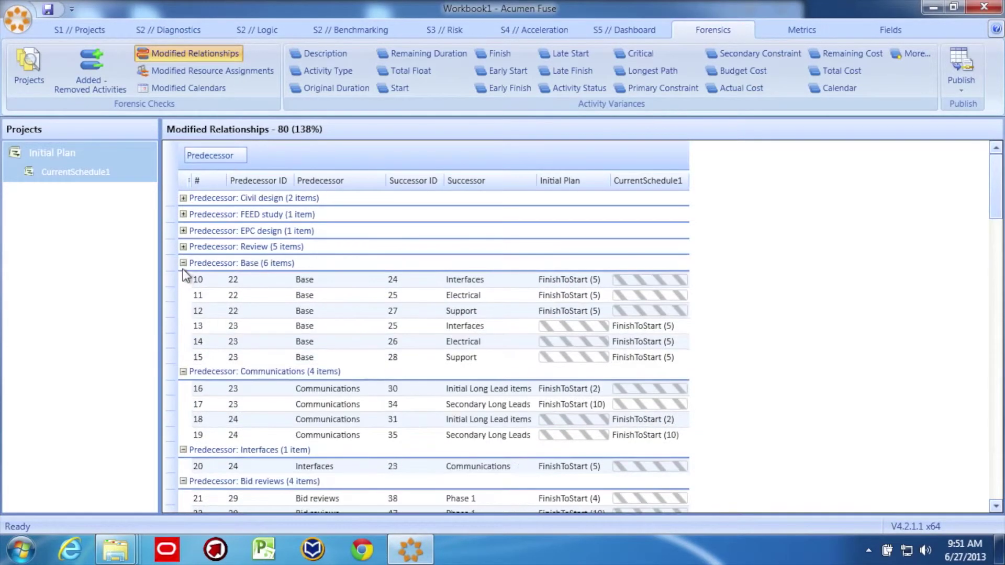
left_click(182, 263)
left_click(184, 279)
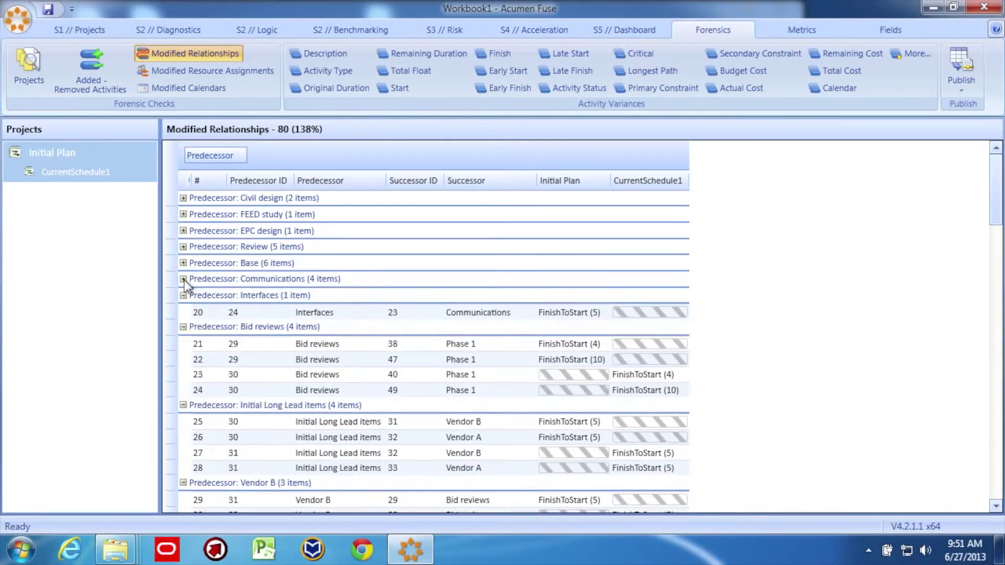
left_click(183, 295)
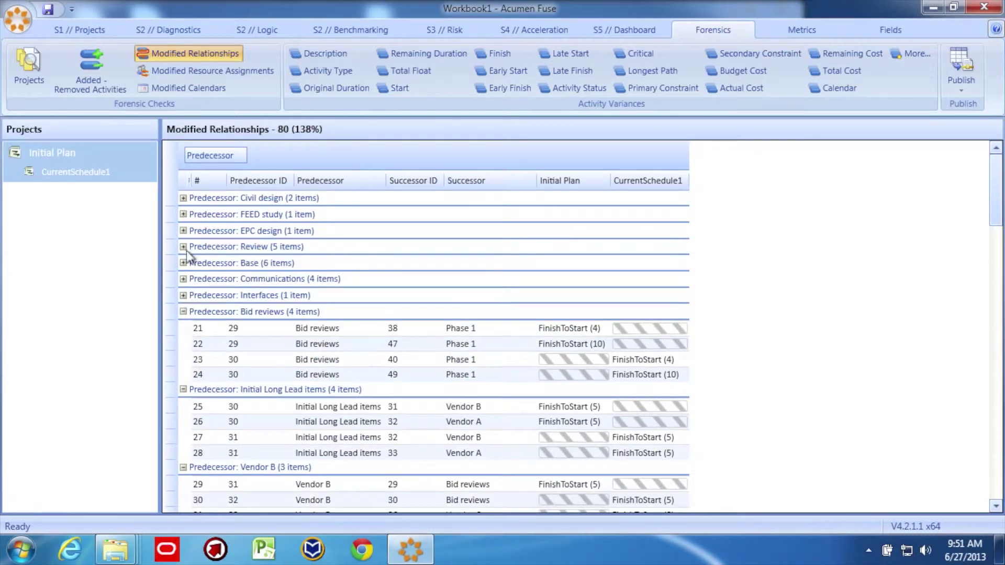
left_click(182, 198)
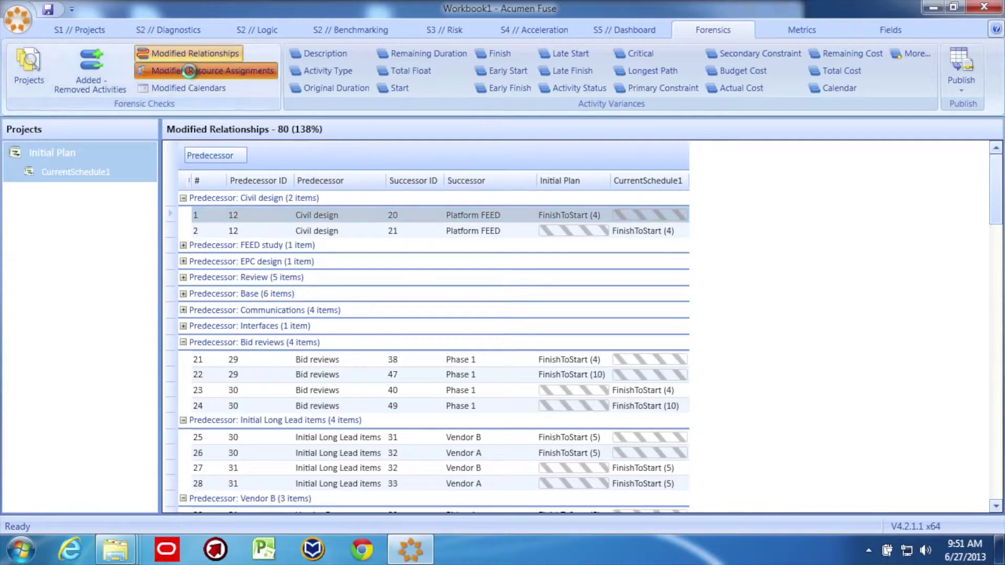
Step: Switch to the Modified Resource Assignments check listing 98 activity–resource assignments
left_click(188, 71)
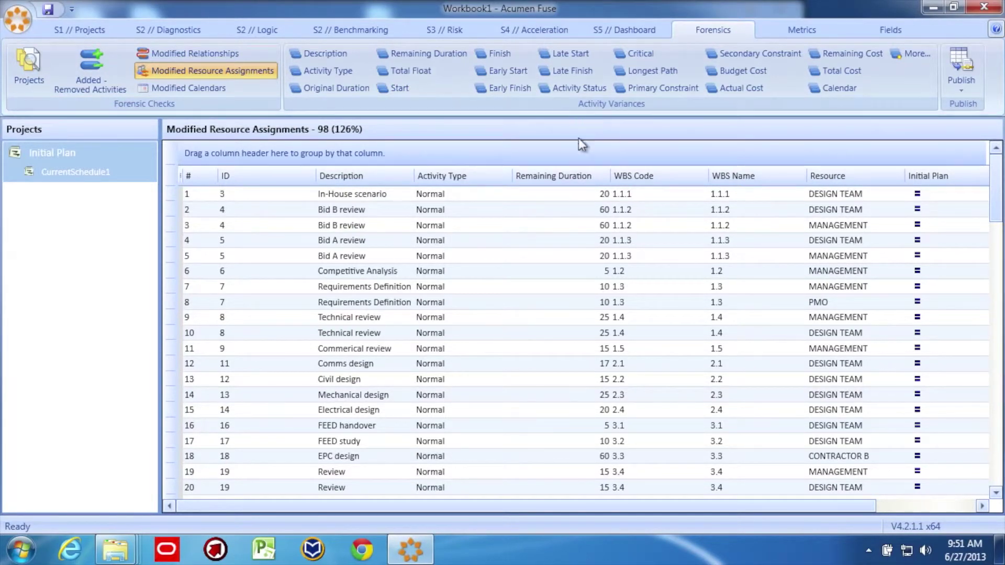
Step: Sort resource assignments by CurrentSchedule1 values, then show the Modified Calendars workweek comparison
left_click(974, 508)
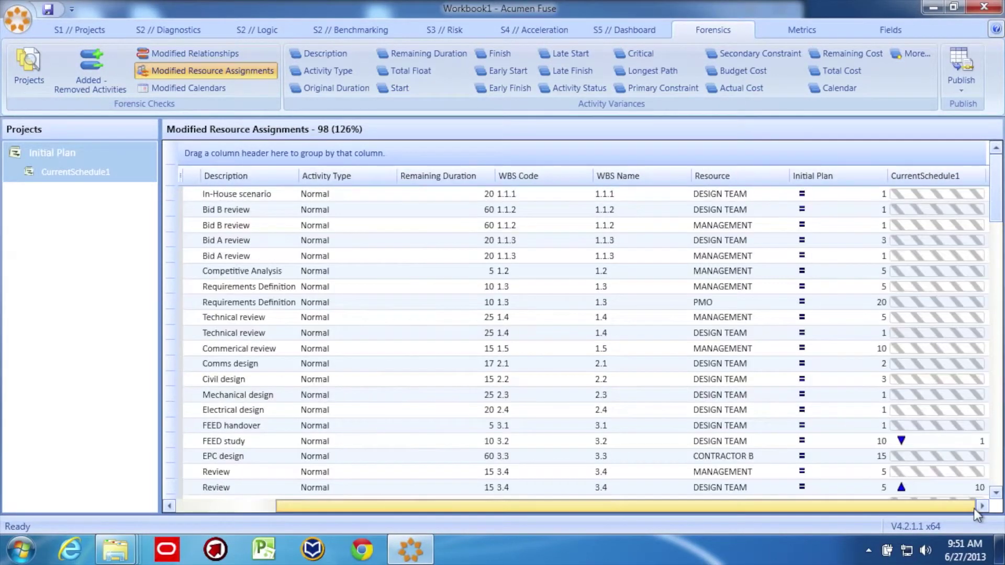
left_click(928, 181)
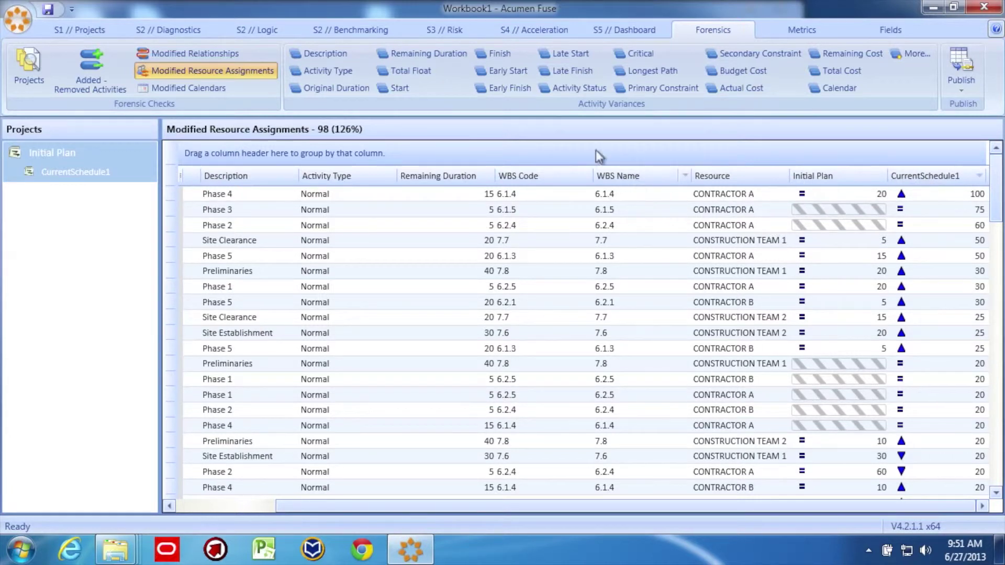
left_click(190, 86)
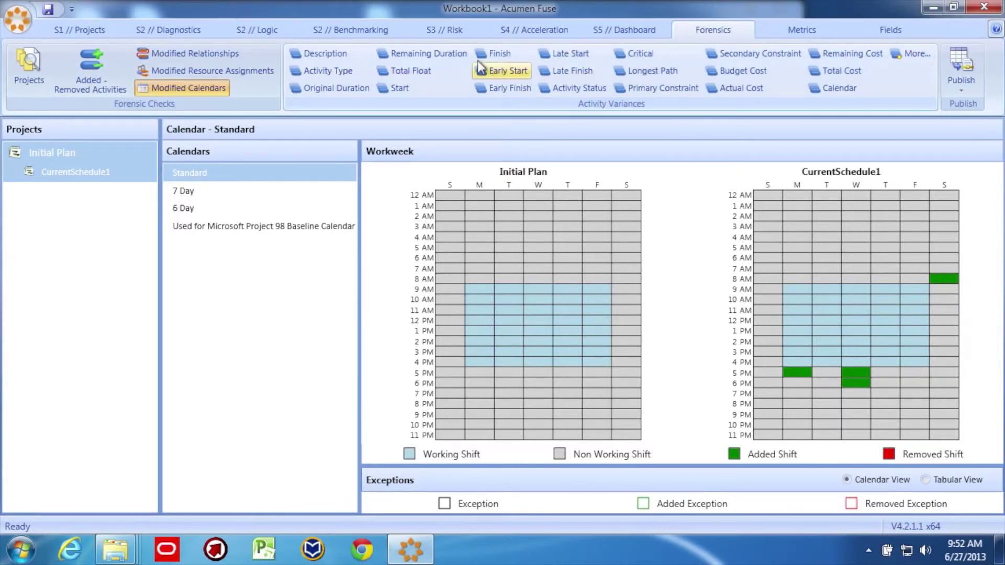
Step: Show the Remaining Duration variance between Initial Plan and CurrentSchedule1
left_click(435, 54)
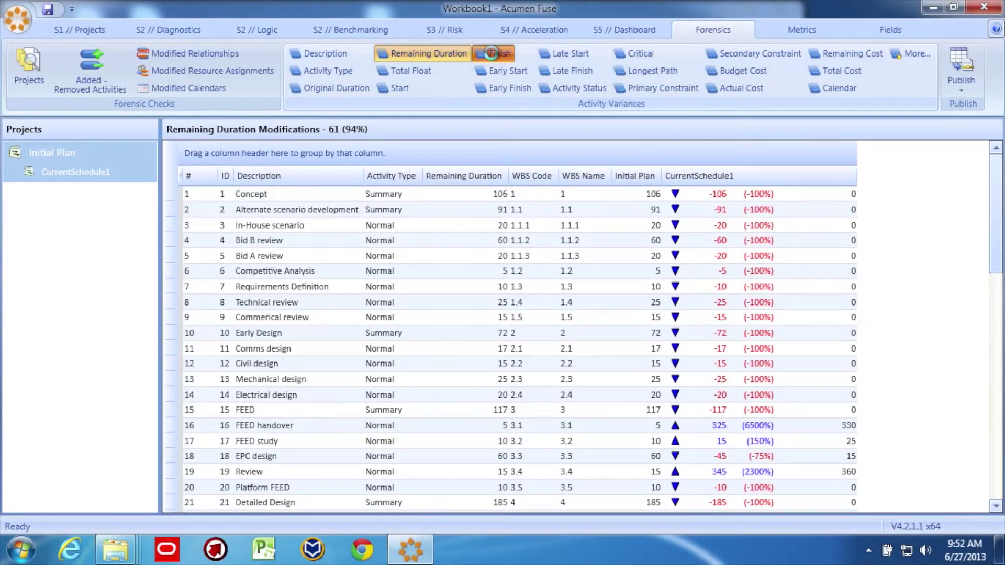
Step: Show the Finish date variance for all 65 activities and bring up the publishing choices
left_click(491, 54)
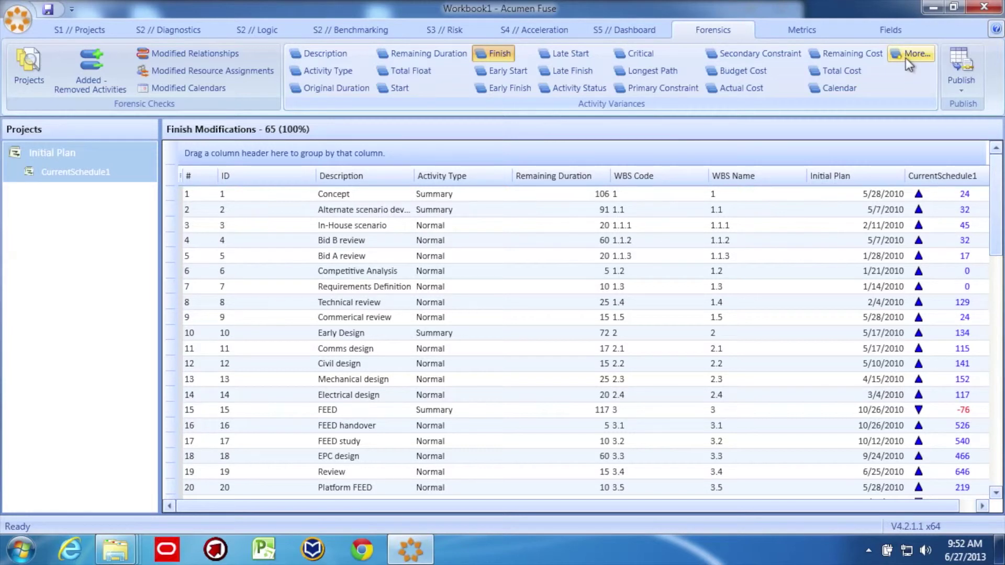
left_click(966, 84)
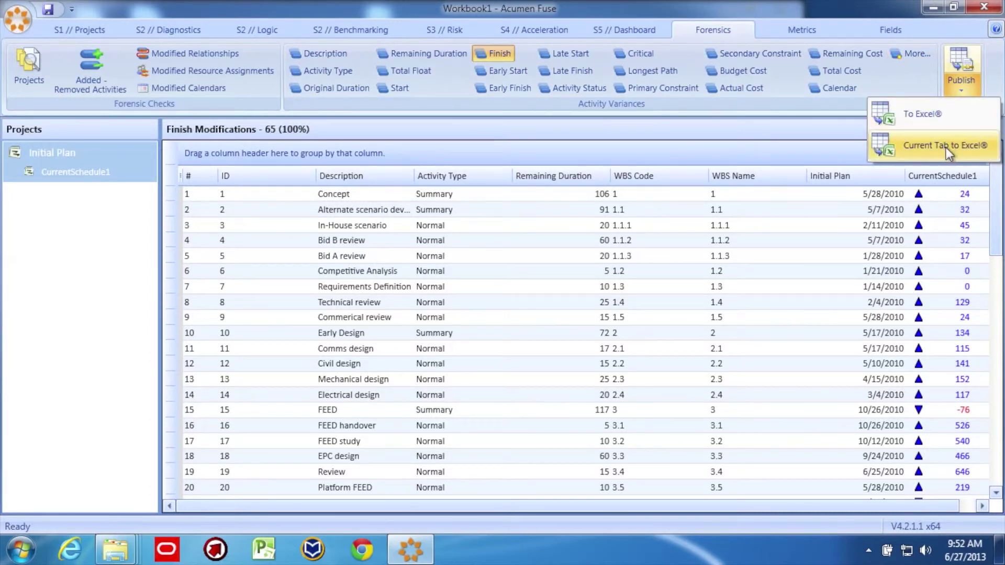
Step: Publish the forensic report to Excel, save the workbook, and view the Modified-Resource-Assignments sheet
left_click(950, 115)
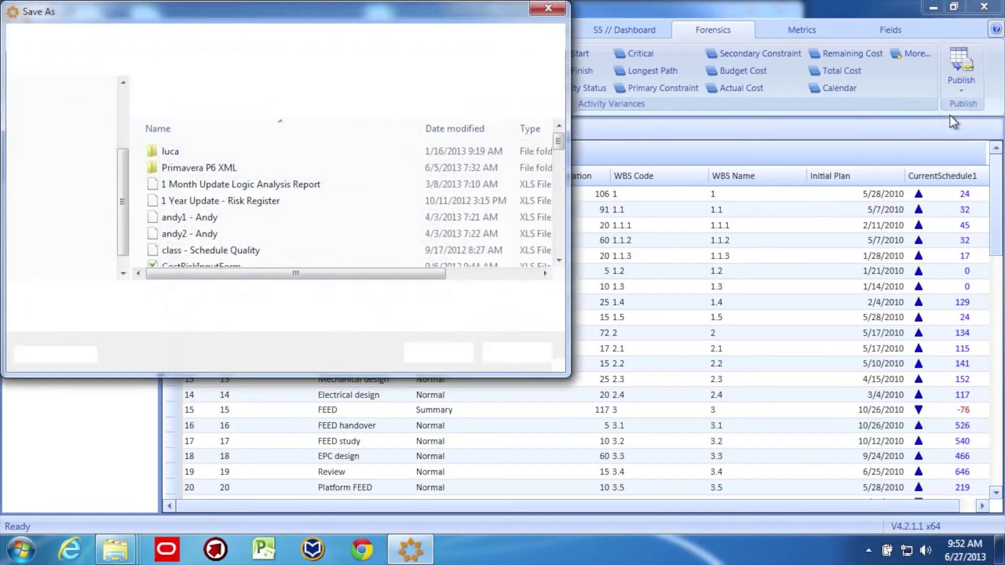
left_click(430, 345)
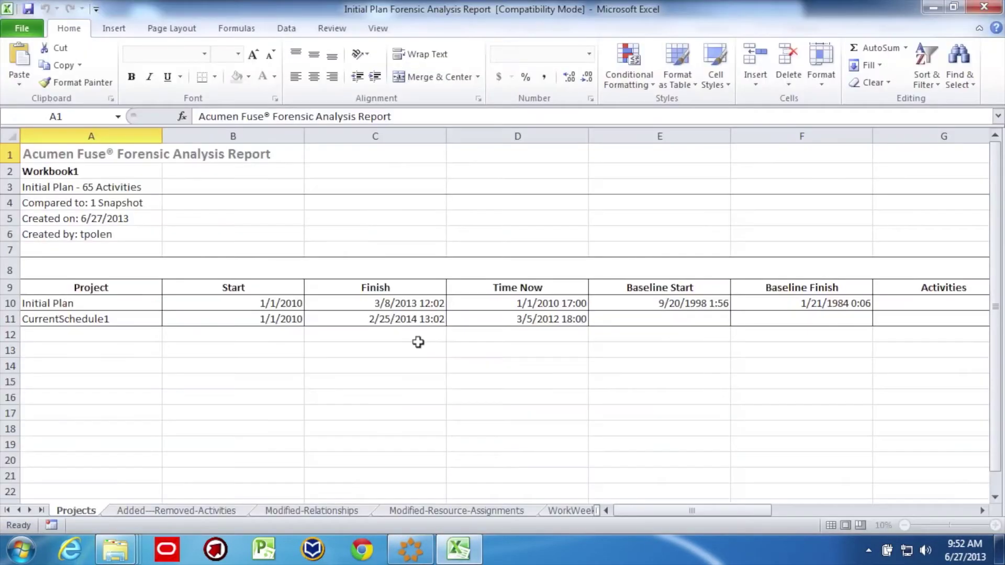
left_click(480, 512)
Step: Browse the WorkWeeks calendar and Activity-Type sheets of the Excel report
left_click(570, 511)
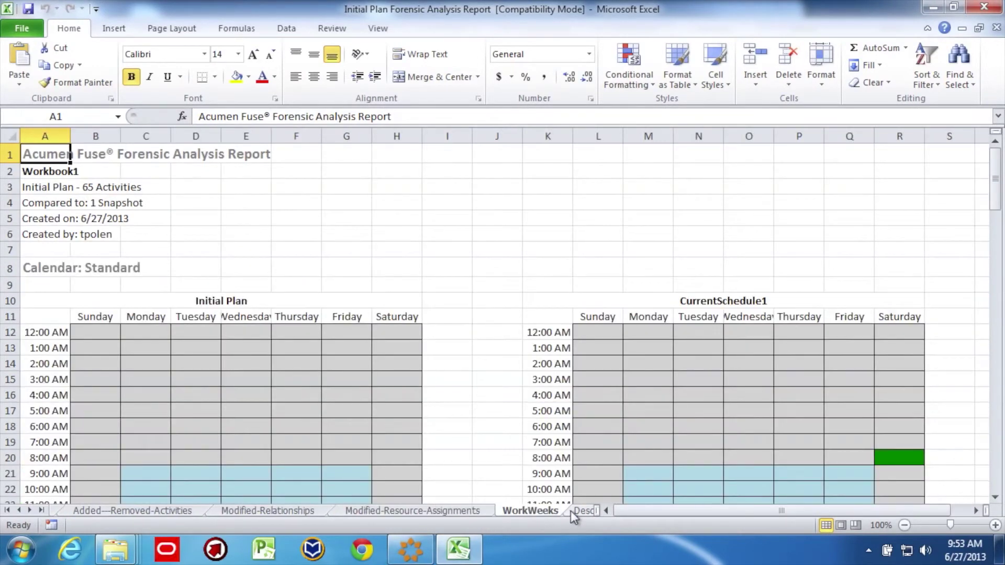
left_click(576, 511)
left_click(525, 512)
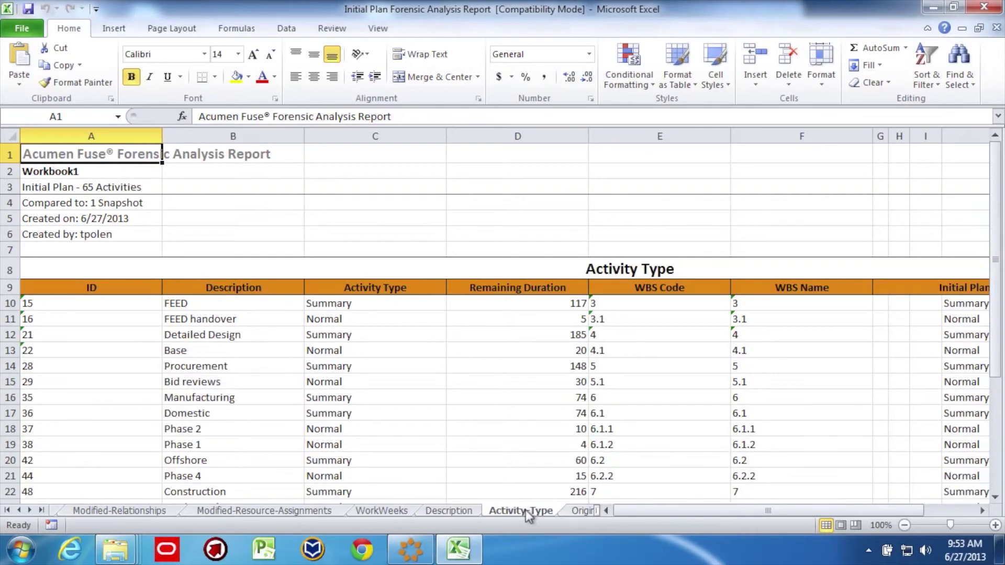
mouse_move(411, 551)
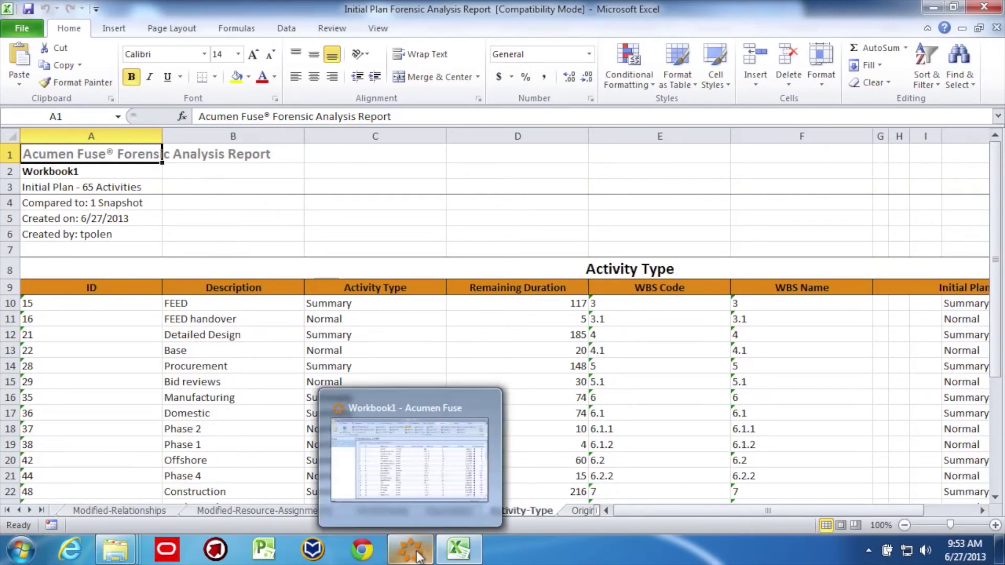
Step: Return to Acumen Fuse and list added/removed activities across all six versions
left_click(417, 556)
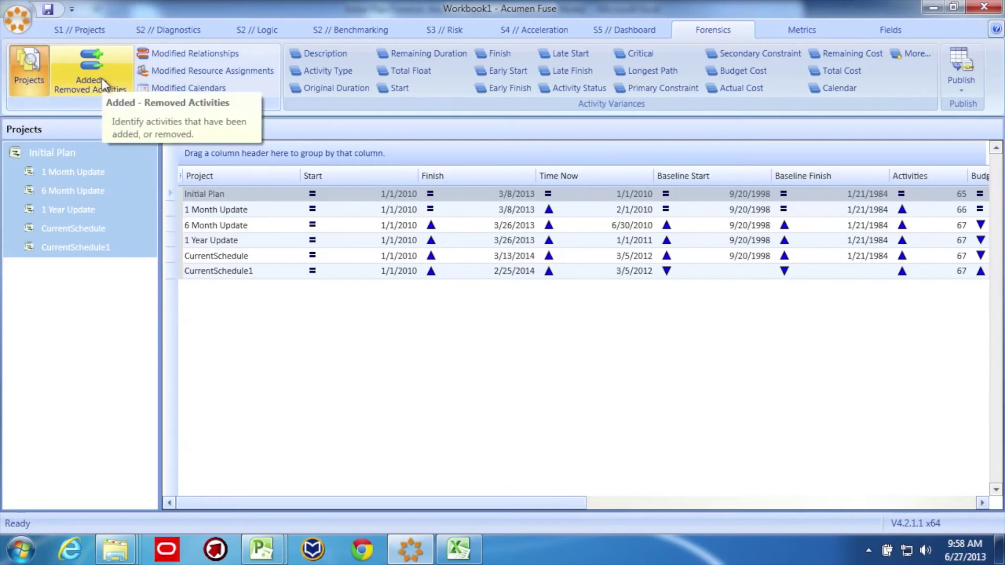
left_click(101, 78)
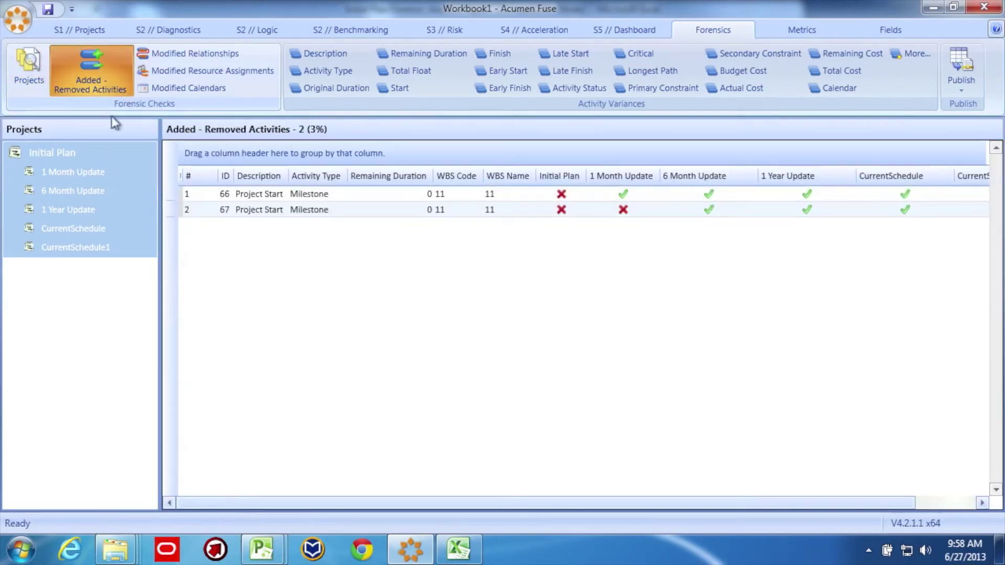
left_click_drag(437, 505, 473, 506)
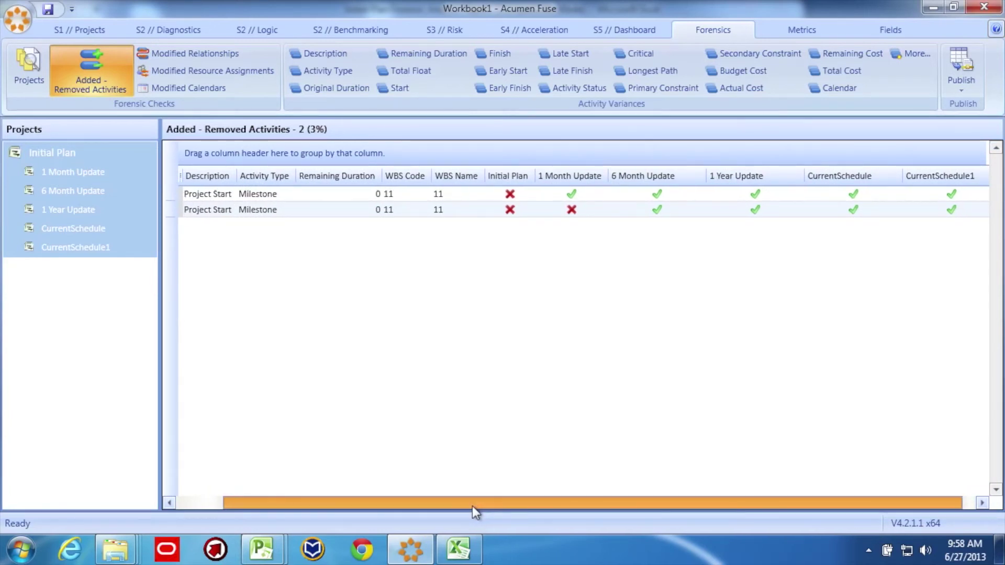
left_click_drag(472, 506, 472, 506)
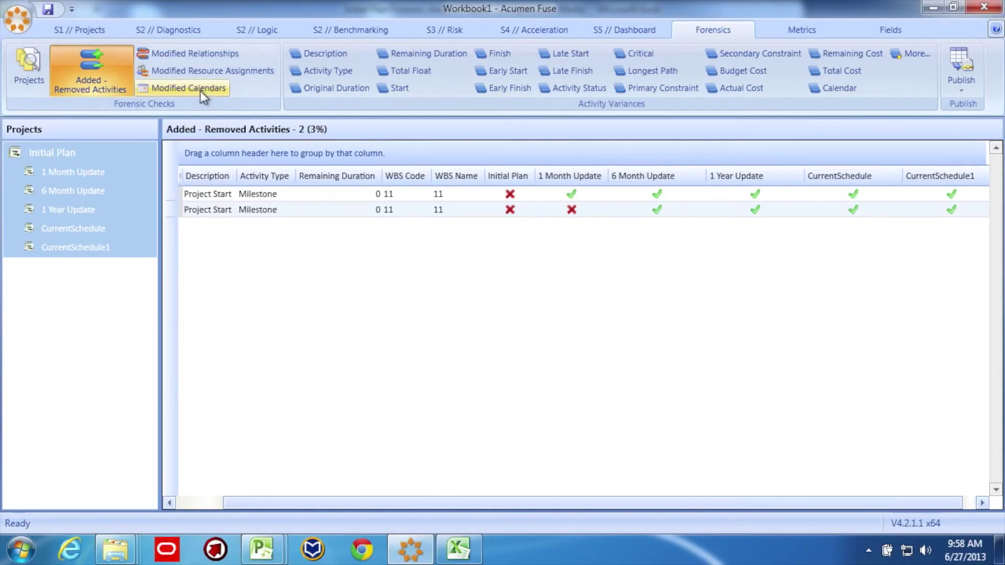
Step: Review modified relationships, resource assignments and remaining duration changes across all versions
left_click(199, 56)
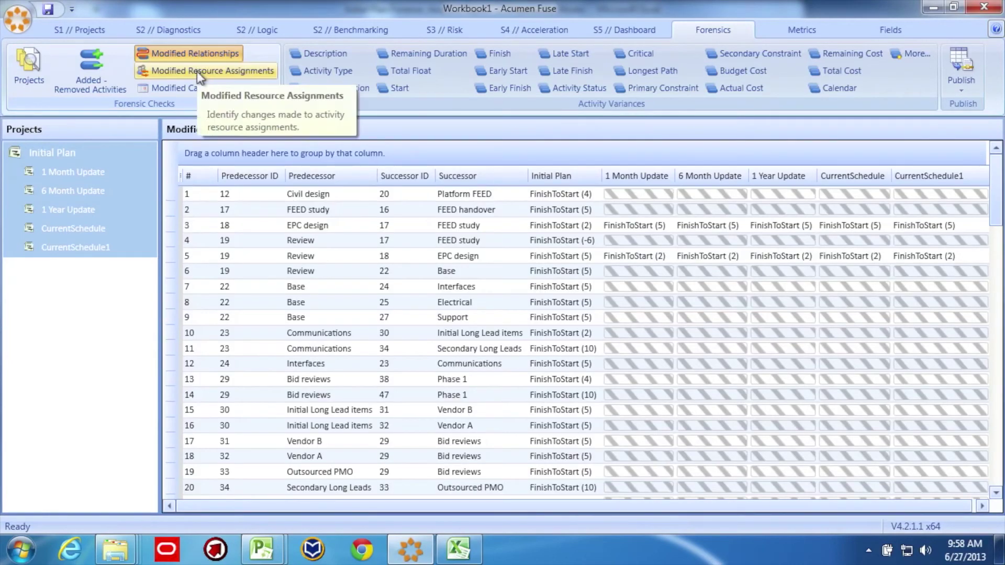
left_click(197, 71)
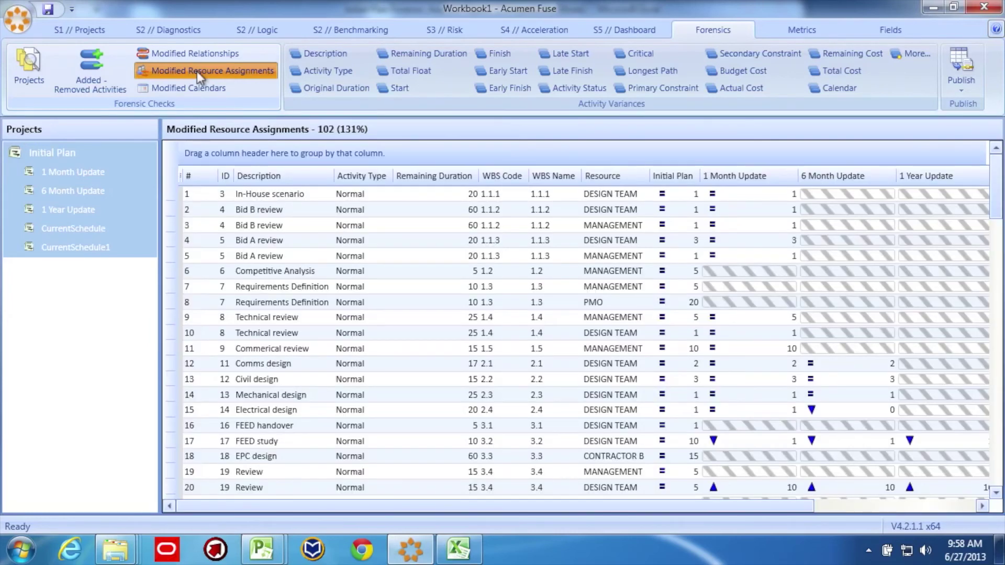
left_click(438, 52)
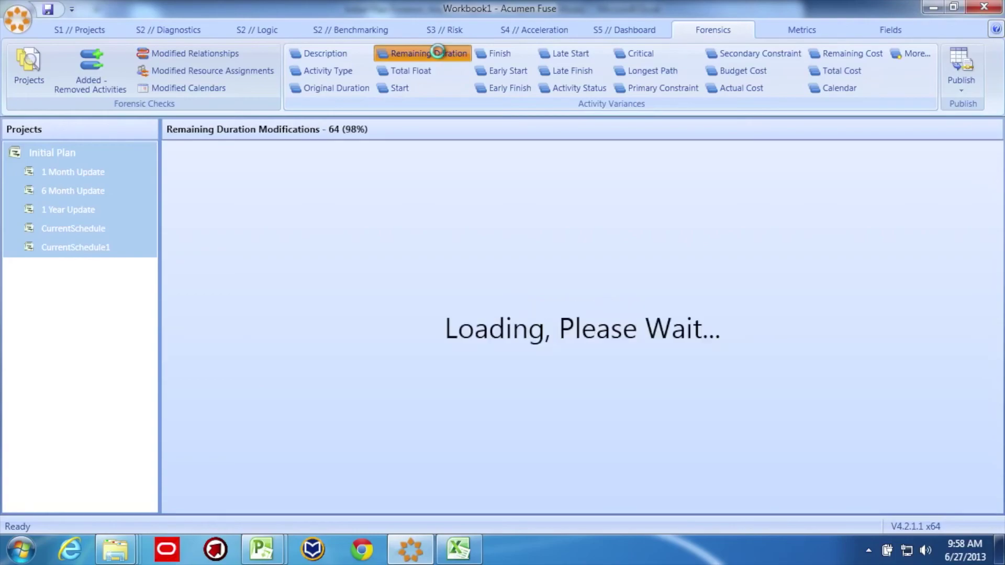